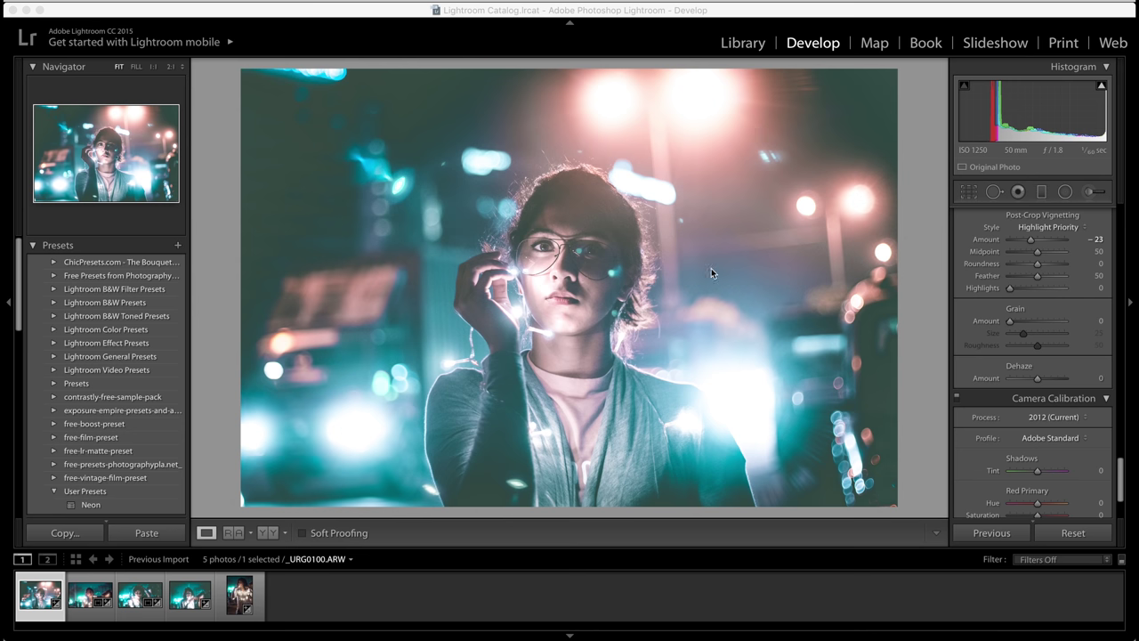
- Compare the edit with the original side by side, return to single view, and change the info overlay
left_click(266, 533)
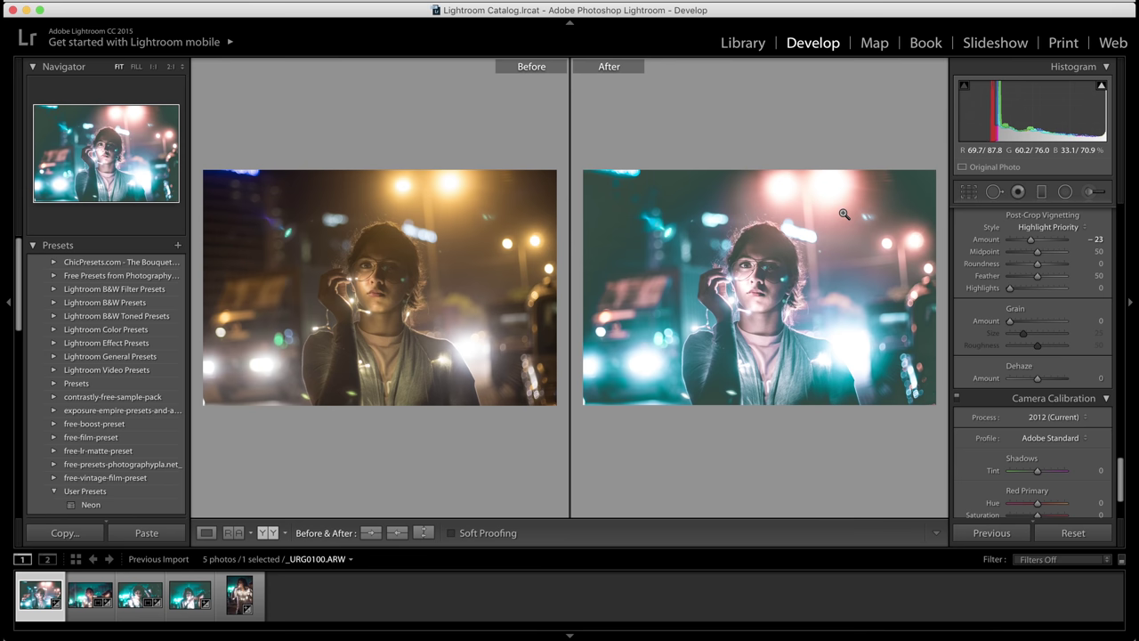
left_click(206, 532)
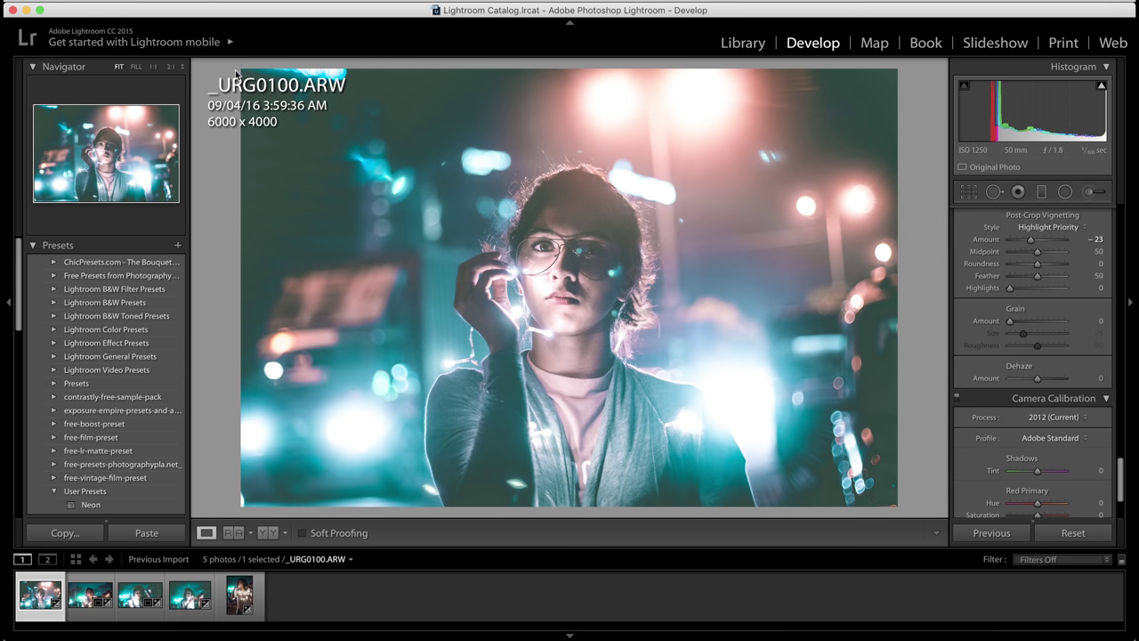
key("i")
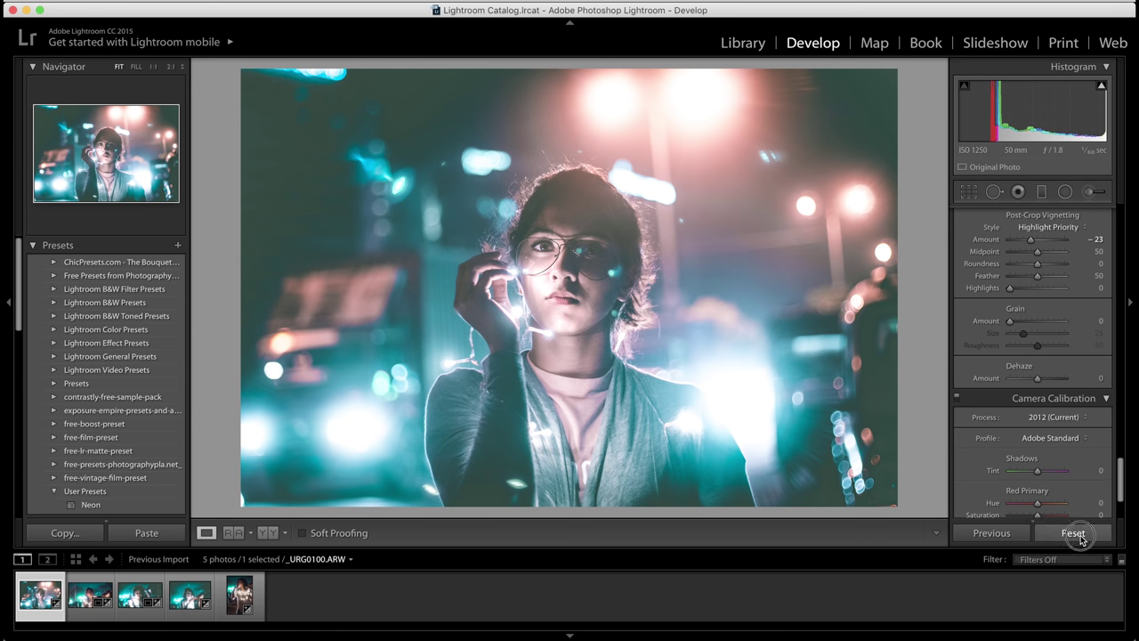
- Reset all develop adjustments, then set white balance to Temp 2,657 and Tint +40
left_click(1079, 534)
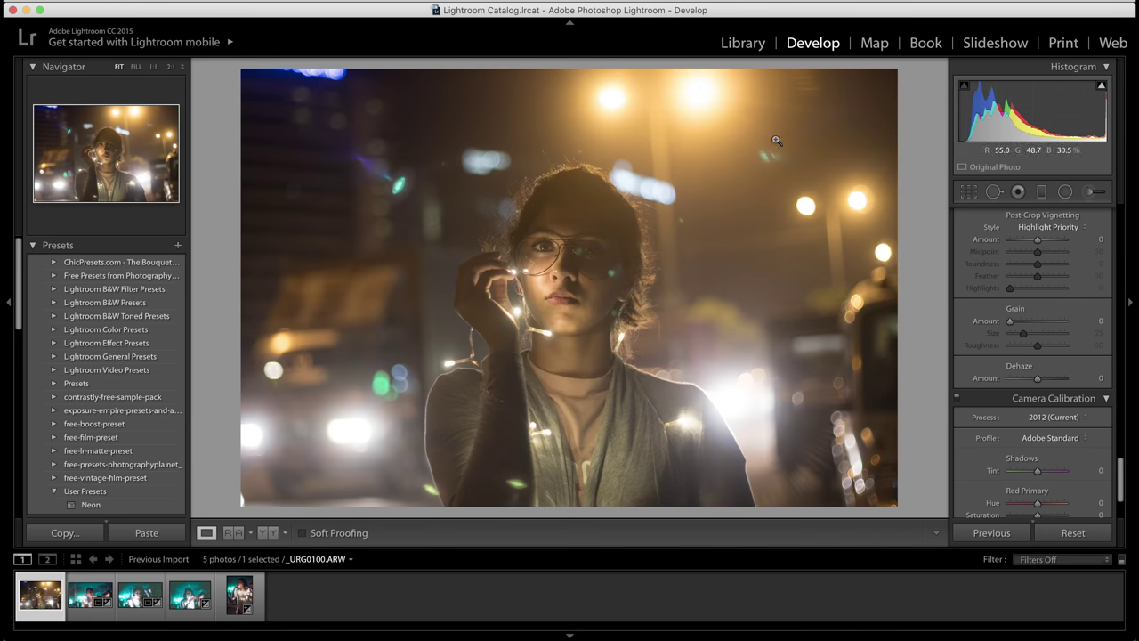
scroll(1030, 345, "up", 15)
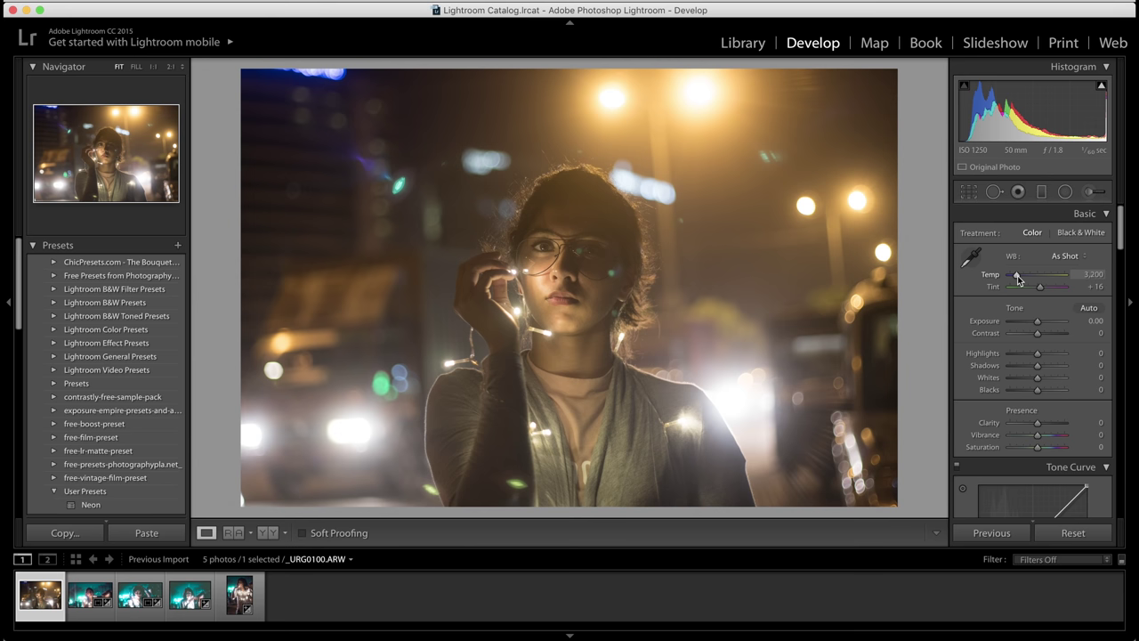
left_click_drag(1018, 278, 1014, 281)
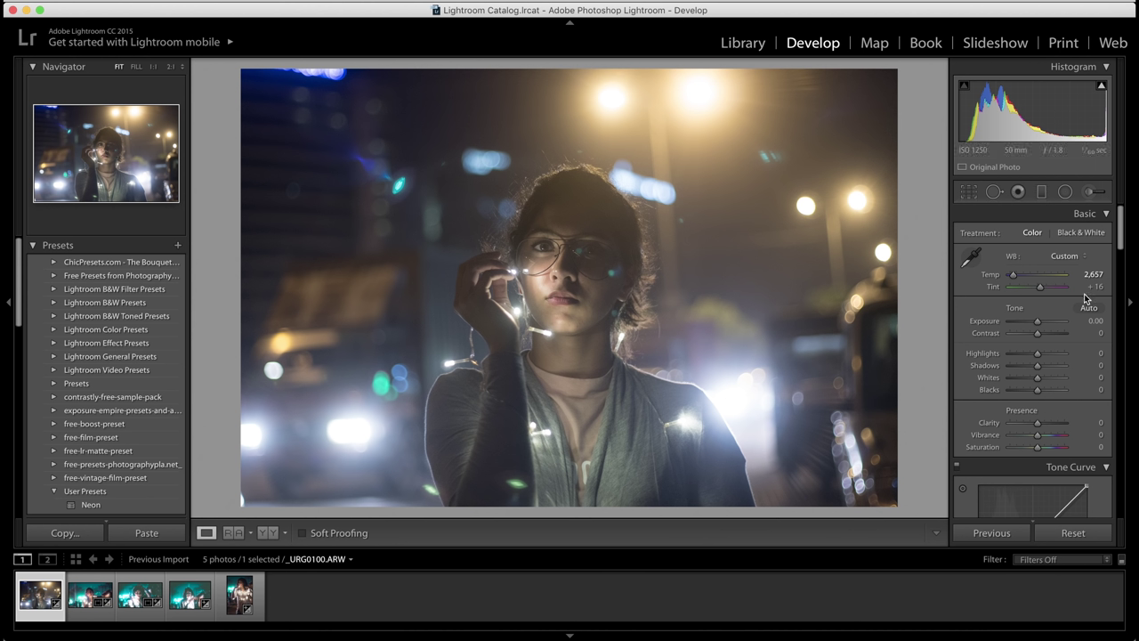
left_click(1097, 287)
type("40")
key("Return")
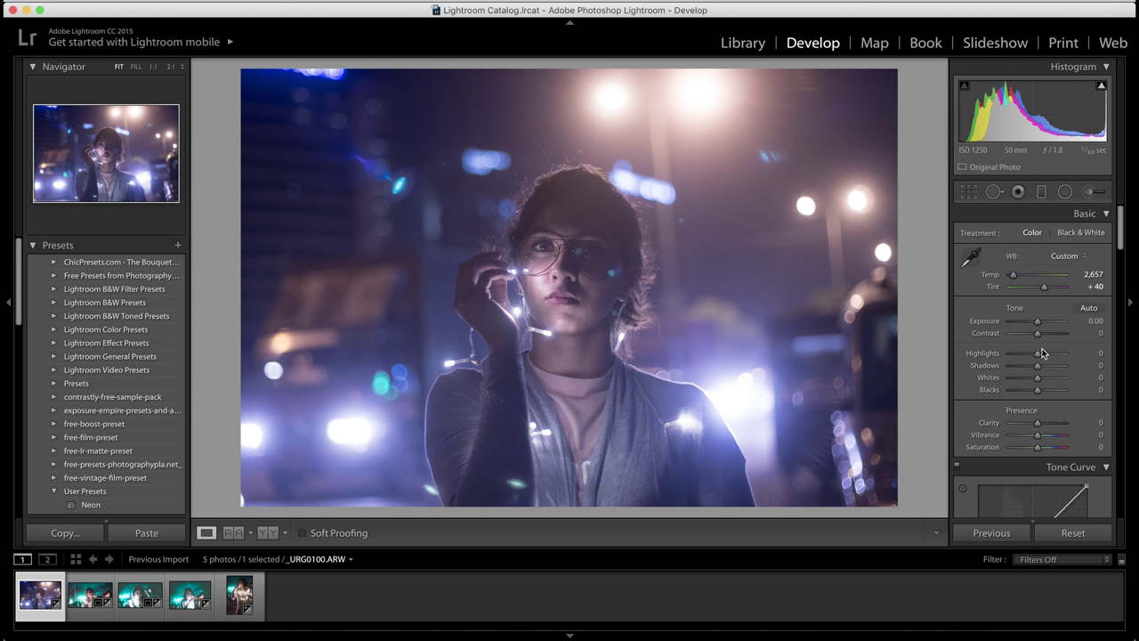
- In the Basic panel, enter Highlights +50, Shadows +72, Whites +90 and Blacks -27
left_click(1100, 353)
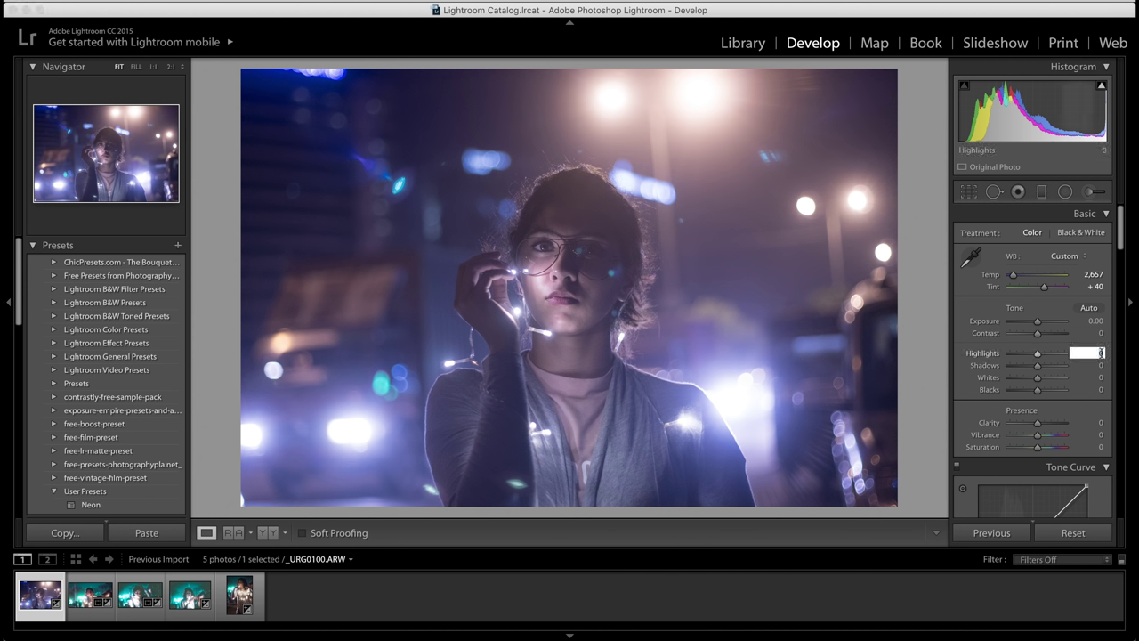
key("Return")
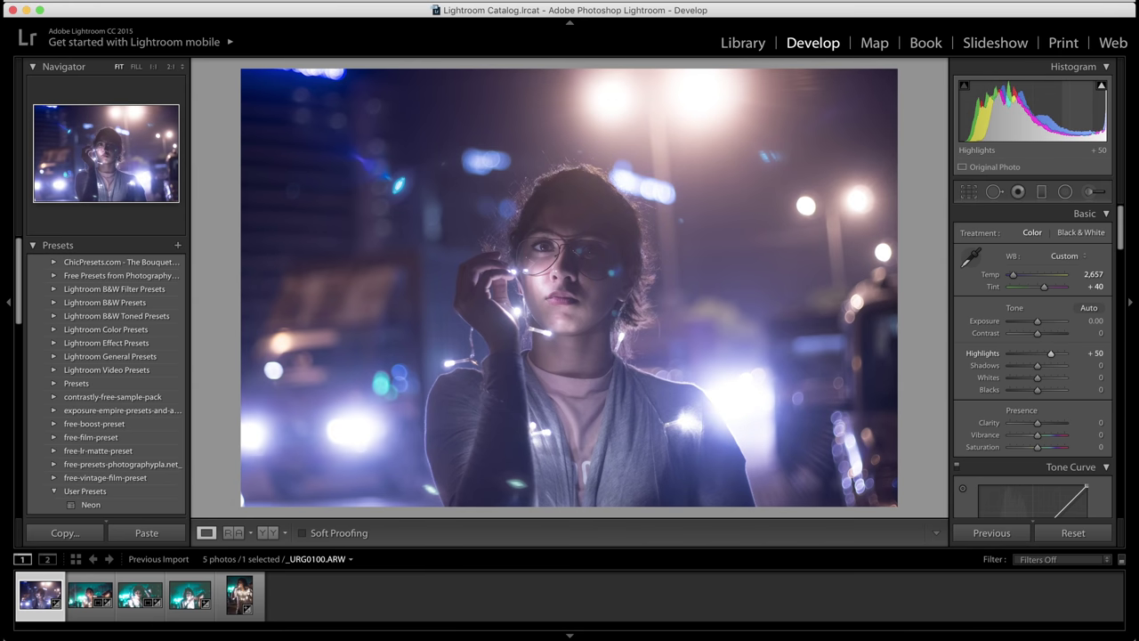
left_click(1100, 367)
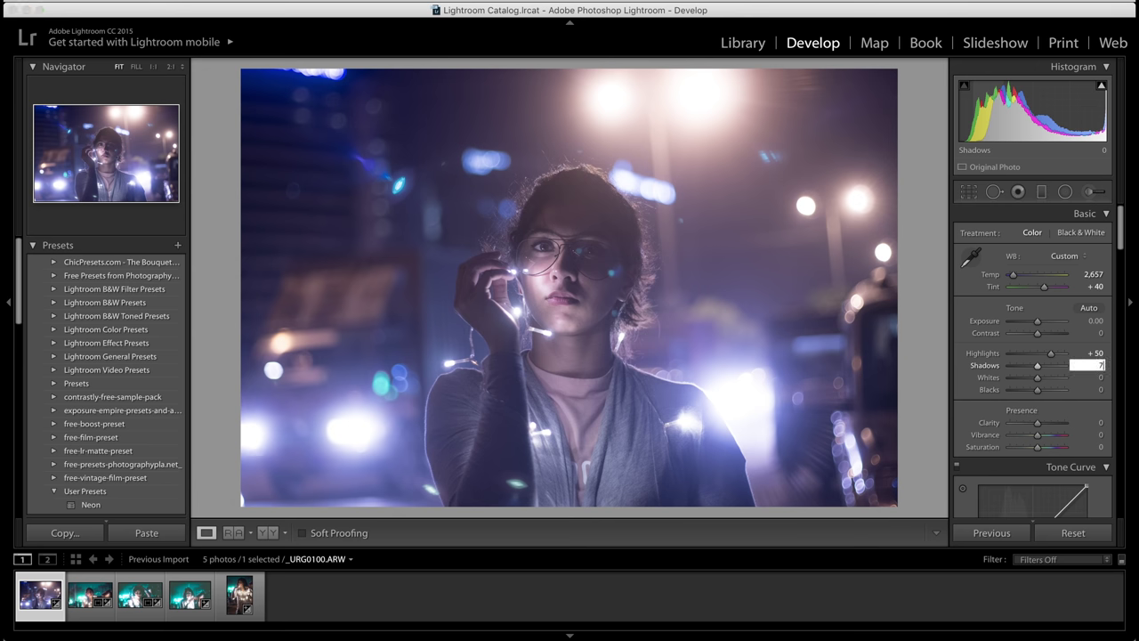
key("Return")
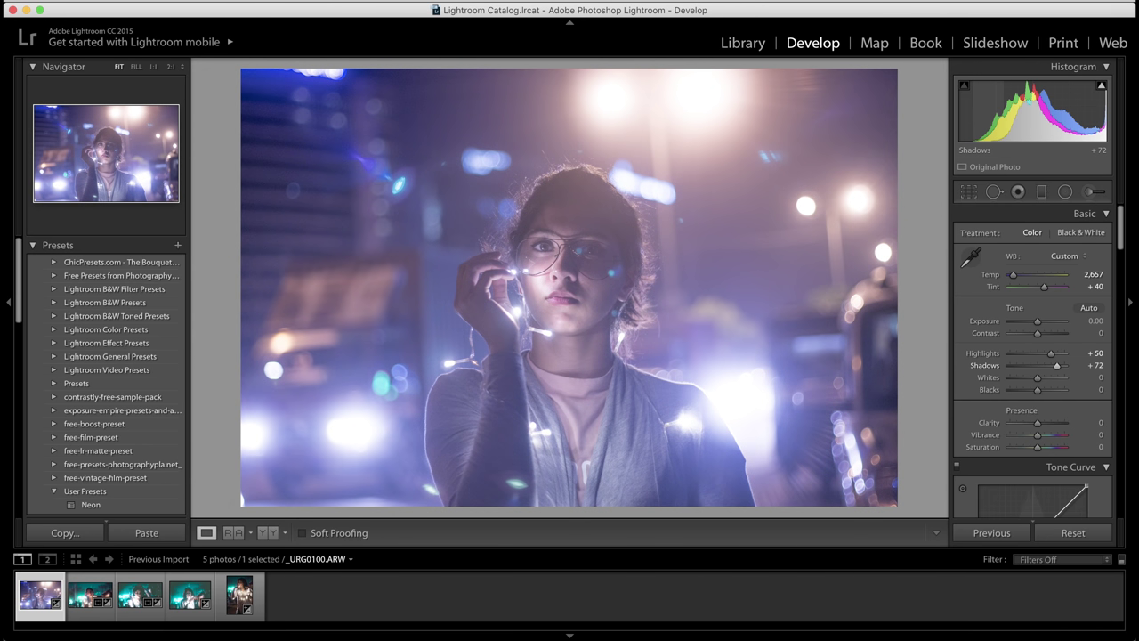
left_click(1100, 378)
key("Tab")
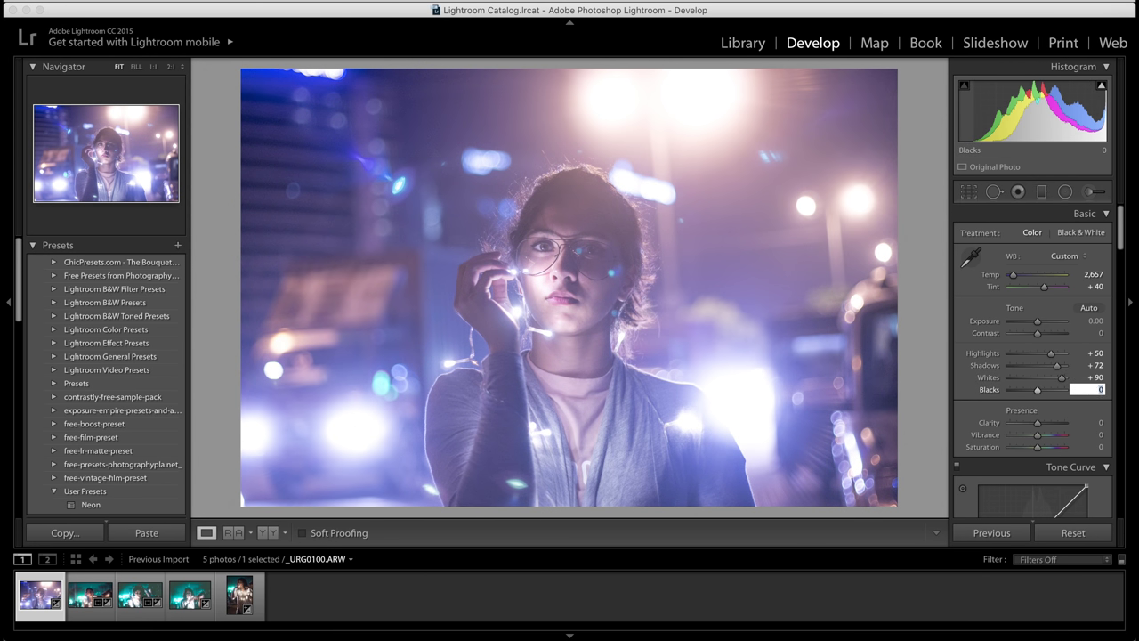
type("-27")
key("Return")
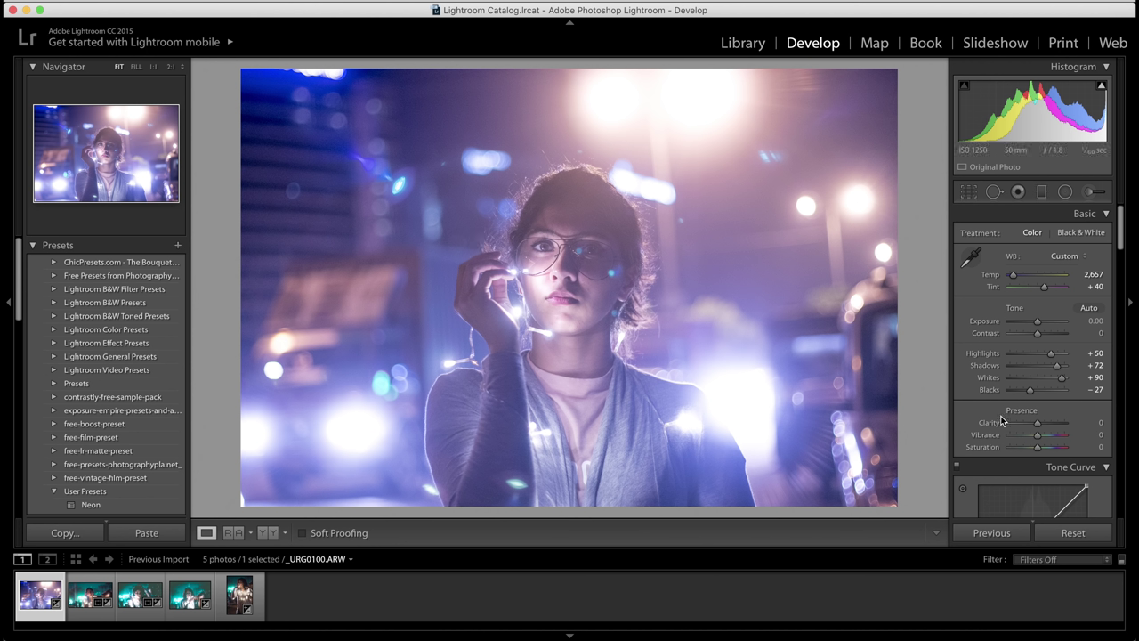
- Set Clarity to +55, check the face at 1:1, then set Vibrance to -7
left_click(1099, 426)
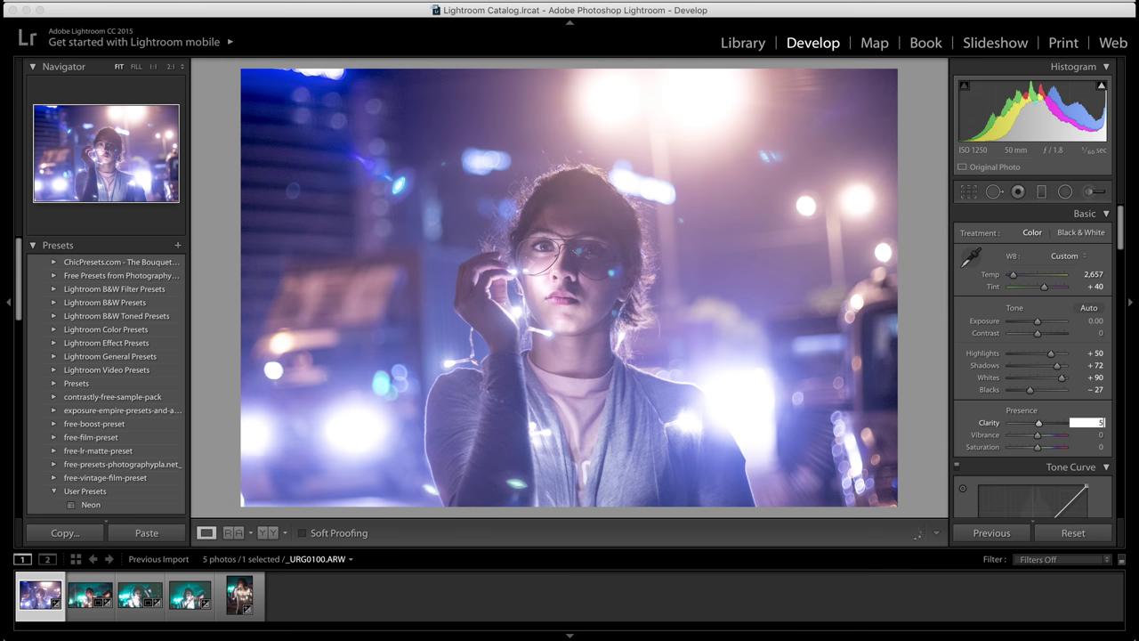
key("Return")
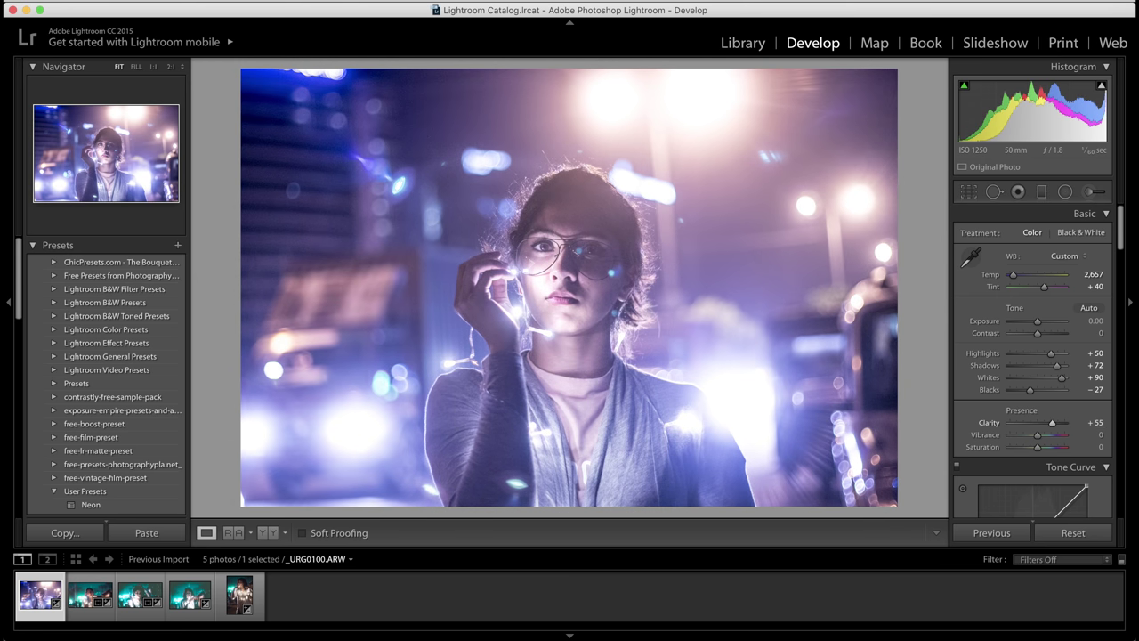
left_click(534, 249)
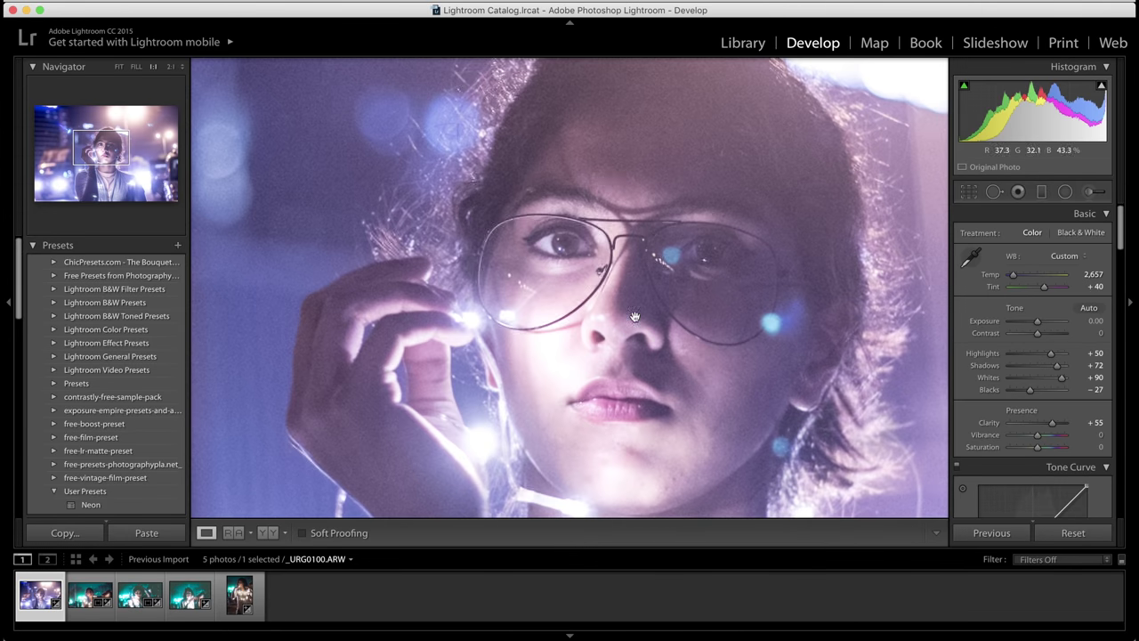
left_click(579, 241)
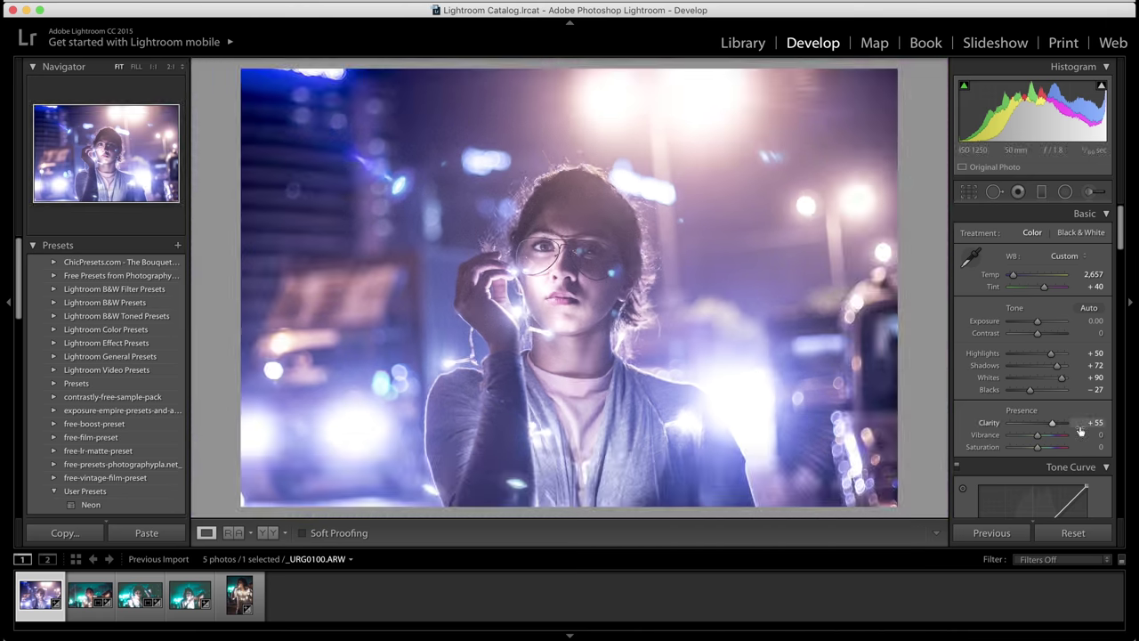
left_click(1100, 435)
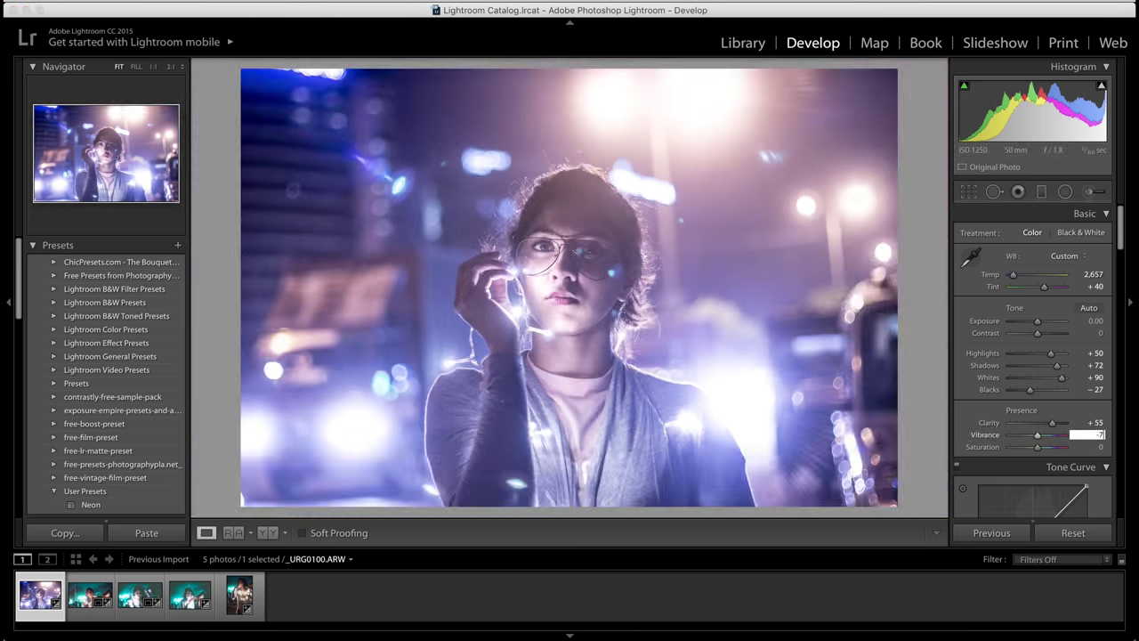
key("Return")
scroll(1032, 373, "down", 5)
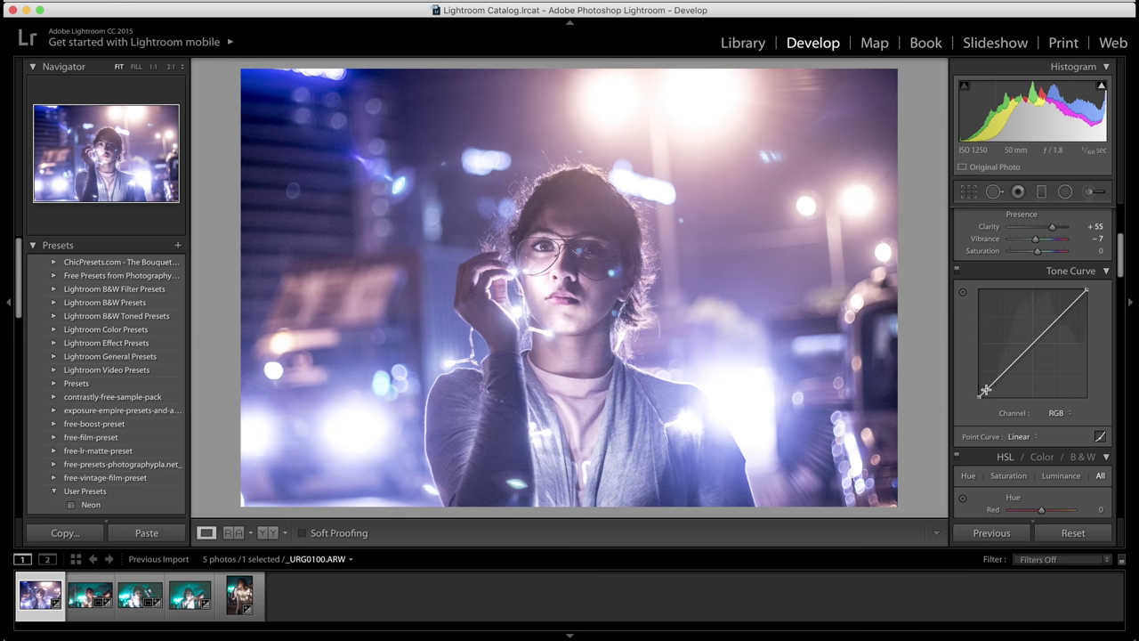
- Lift the tone curve's black point to 12.2% and add an upper point near 76.9 / 75.3%
mouse_move(980, 394)
left_click_drag(980, 394, 1005, 372)
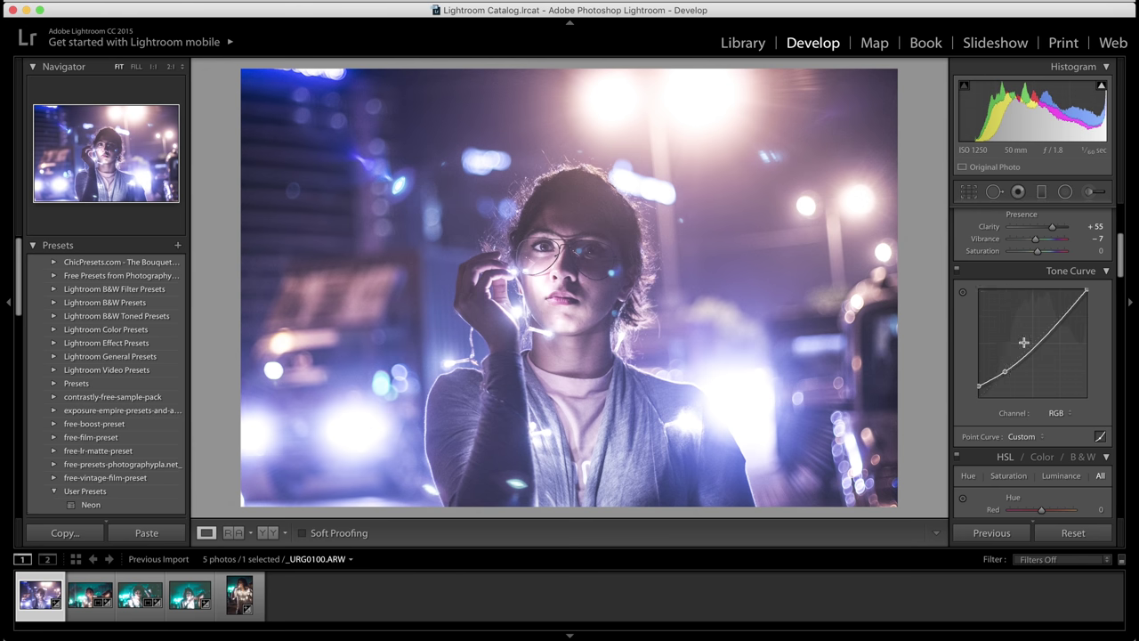
left_click_drag(1063, 313, 1064, 318)
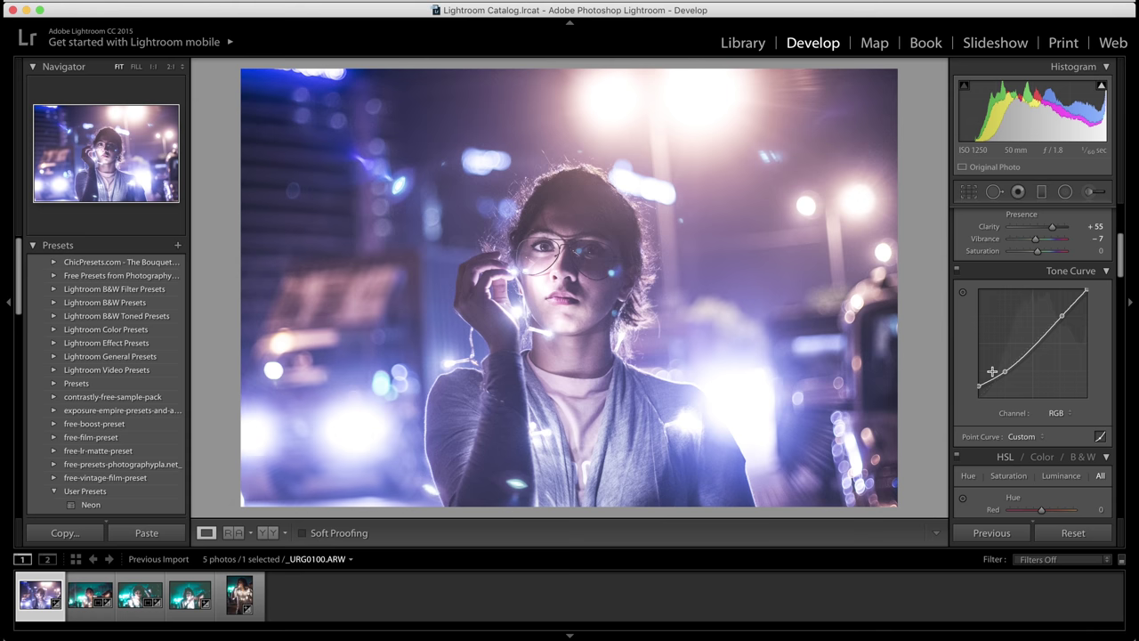
scroll(992, 371, "down", 3)
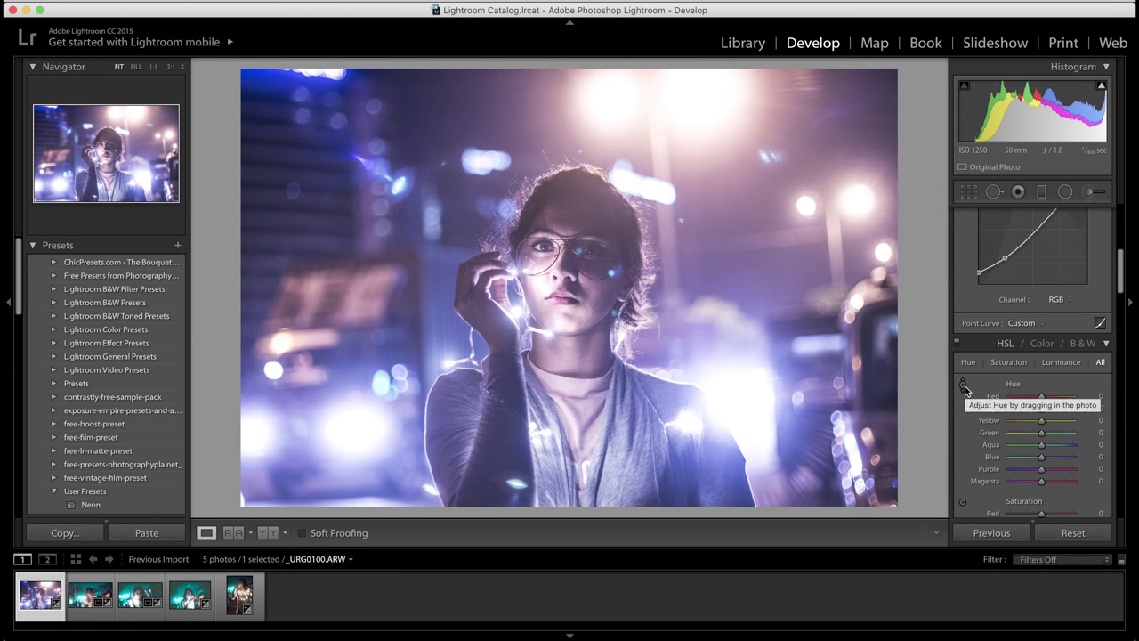
- Set HSL hues to Red -29, Orange -40, Blue -53, Purple -83 and Magenta +86
scroll(1022, 460, "down", 1)
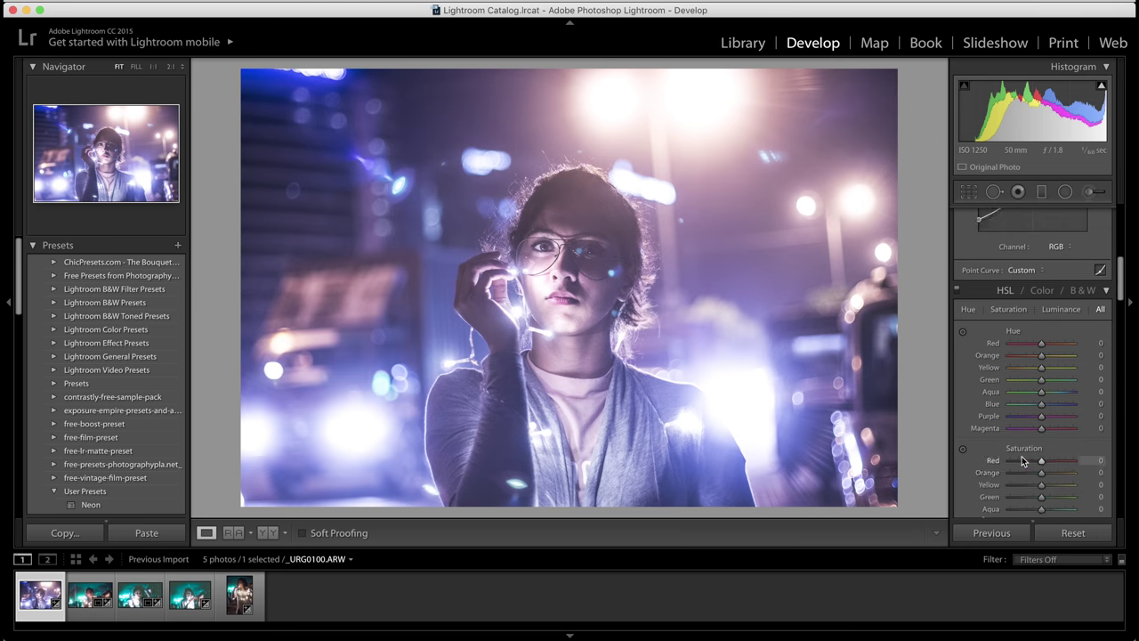
scroll(1022, 460, "down", 1)
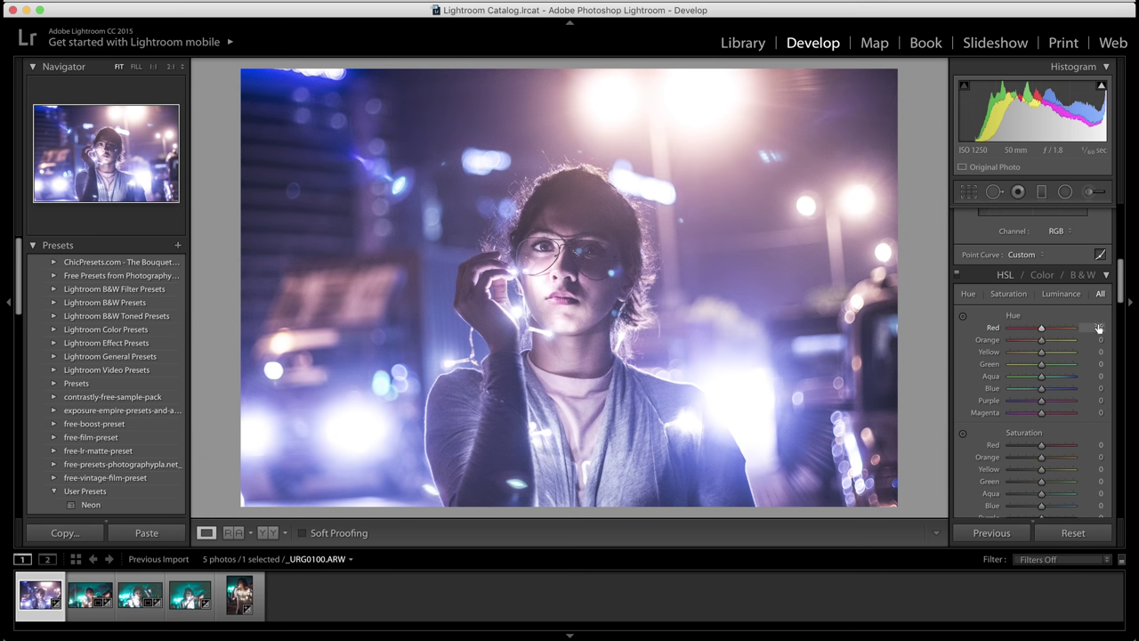
left_click(1100, 328)
type("-29")
key("Tab")
type("-40")
key("Tab")
key("Tab")
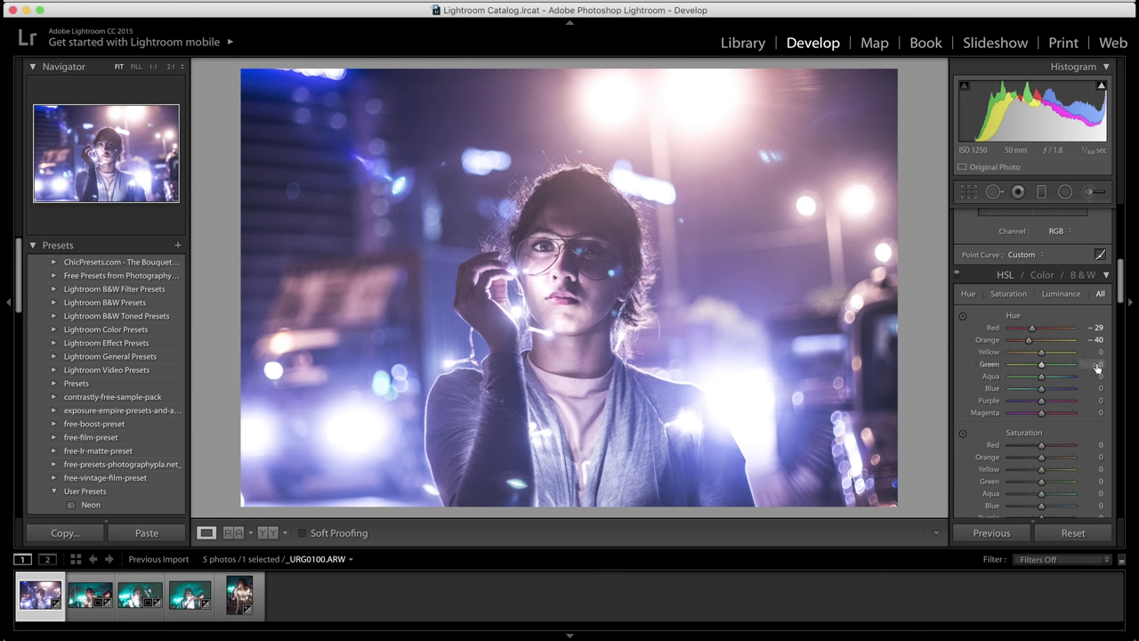
key("Tab")
key("Tab")
type("-53")
key("Tab")
type("-83")
key("Return")
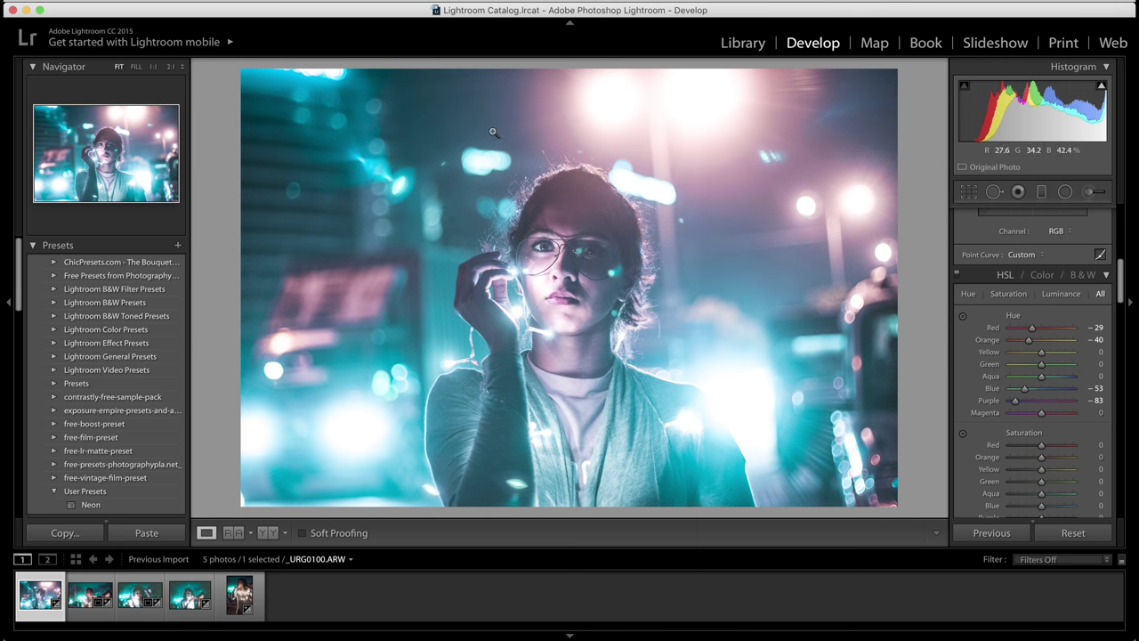
scroll(1033, 356, "down", 2)
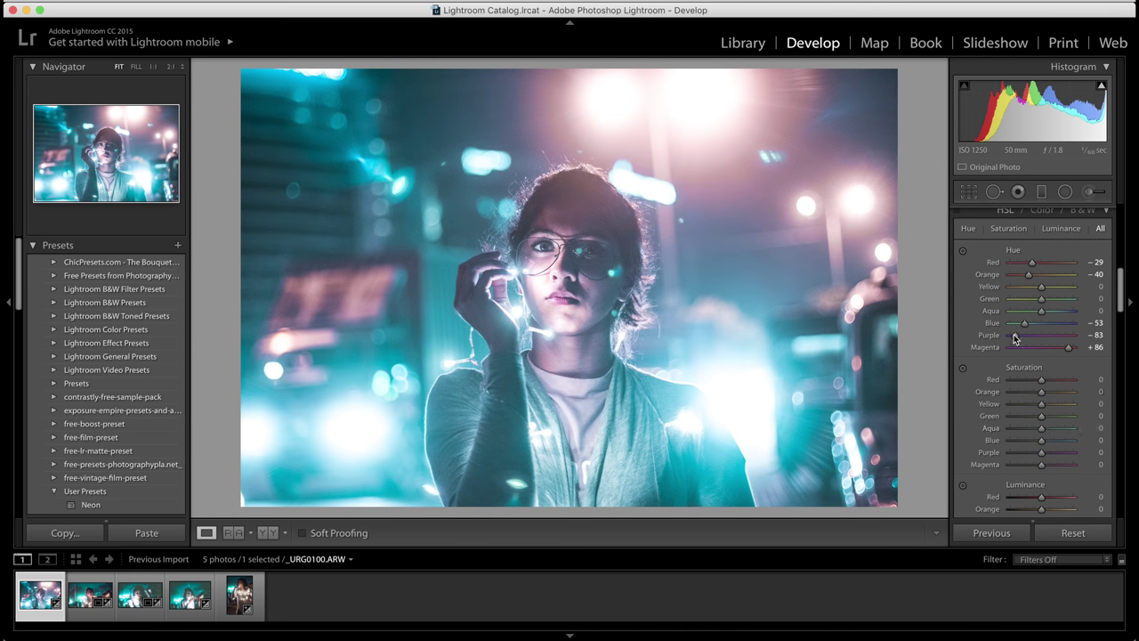
left_click_drag(1041, 346, 1068, 346)
- Raise HSL Orange saturation to +22
left_click(1090, 396)
type("22")
key("Return")
scroll(960, 283, "down", 1)
scroll(959, 283, "down", 10)
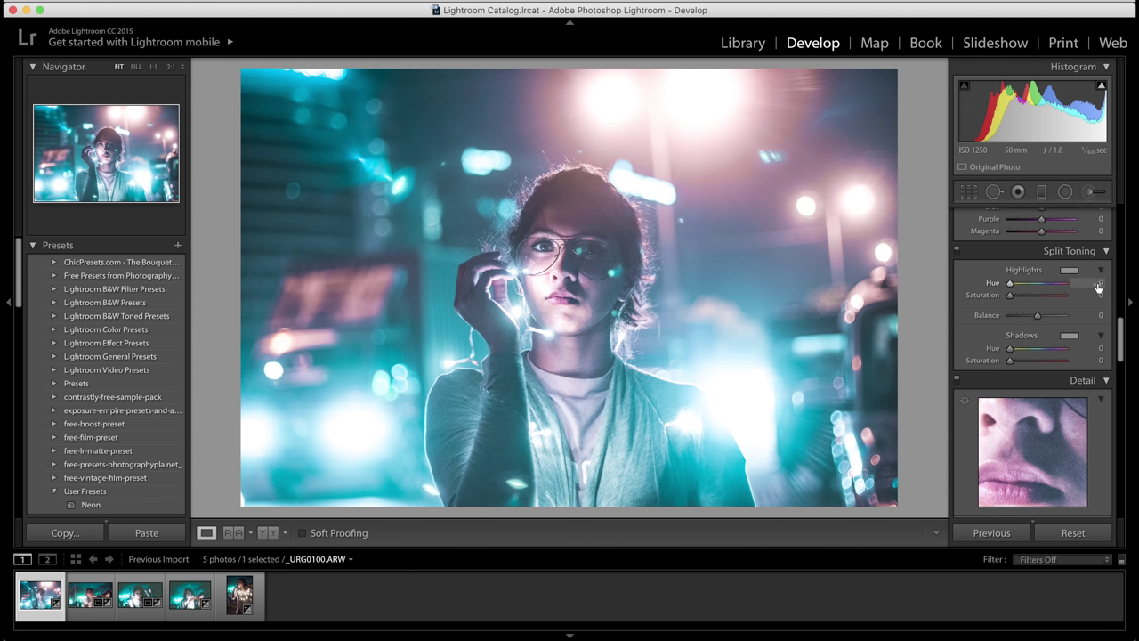
- Split tone highlights to hue 285, saturation 6 and shadows to hue 163, saturation 10
left_click(1098, 285)
type("285")
key("Return")
left_click(1099, 294)
type("6")
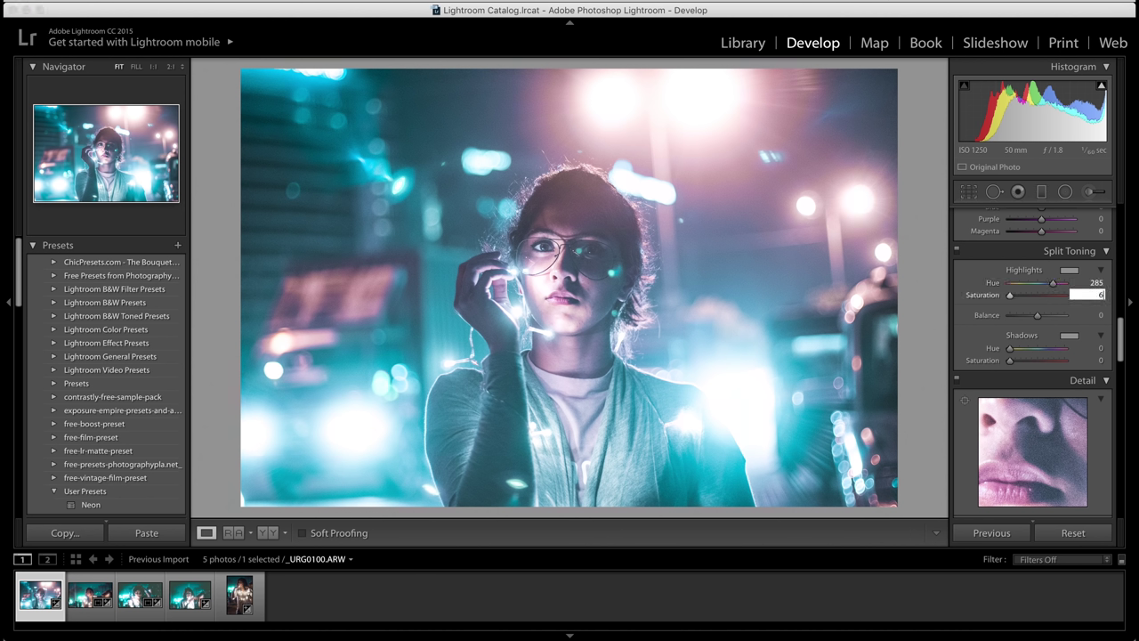
key("Return")
left_click(1090, 348)
type("163")
key("Tab")
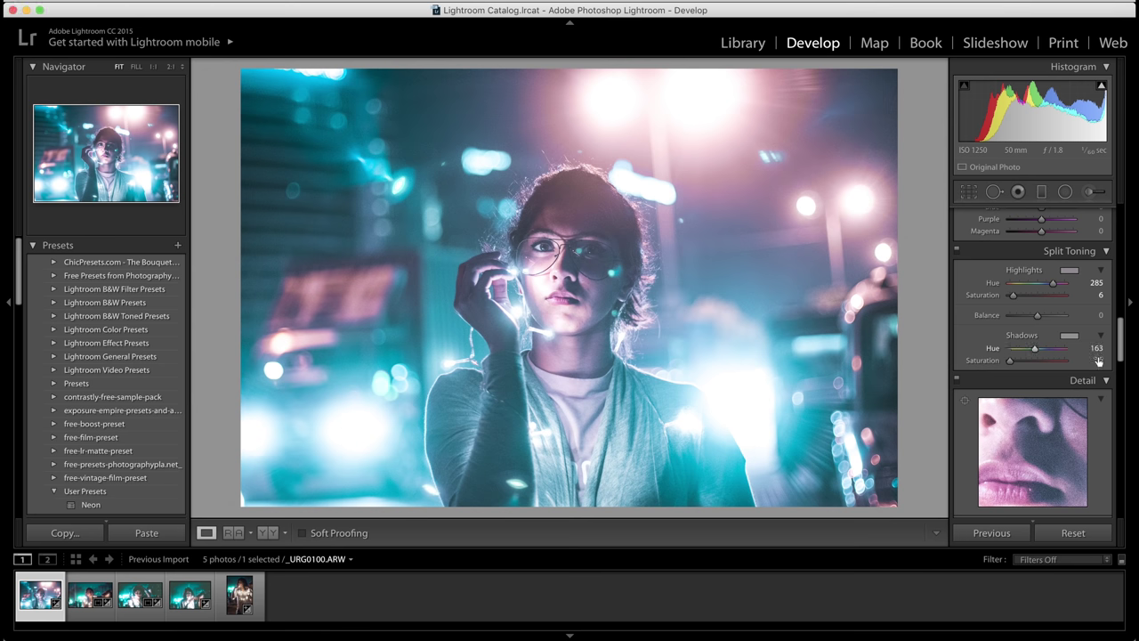
type("20")
key("Return")
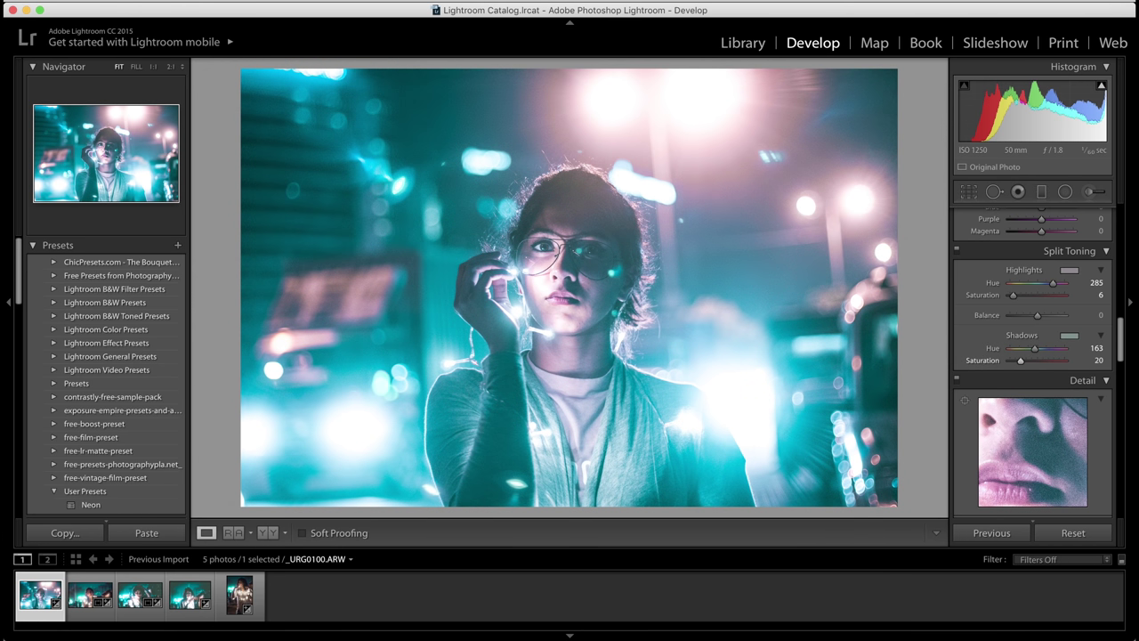
left_click_drag(1022, 361, 1016, 361)
- Increase the Sharpening Amount from 25 to 31
scroll(1011, 351, "down", 3)
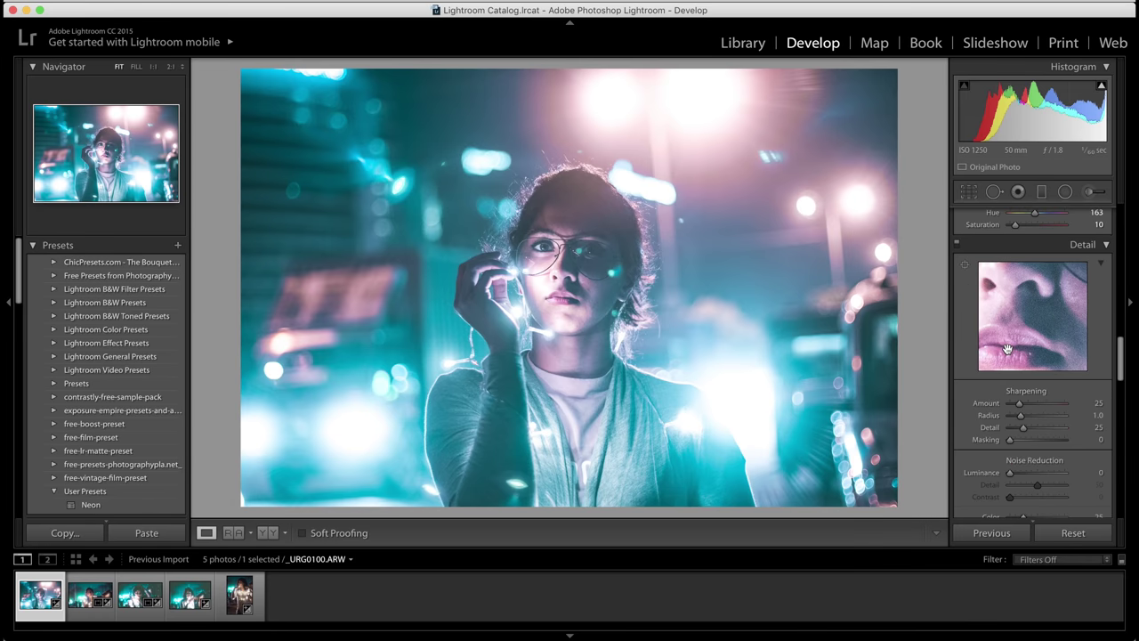
scroll(1008, 350, "down", 1)
left_click_drag(1019, 359, 1024, 362)
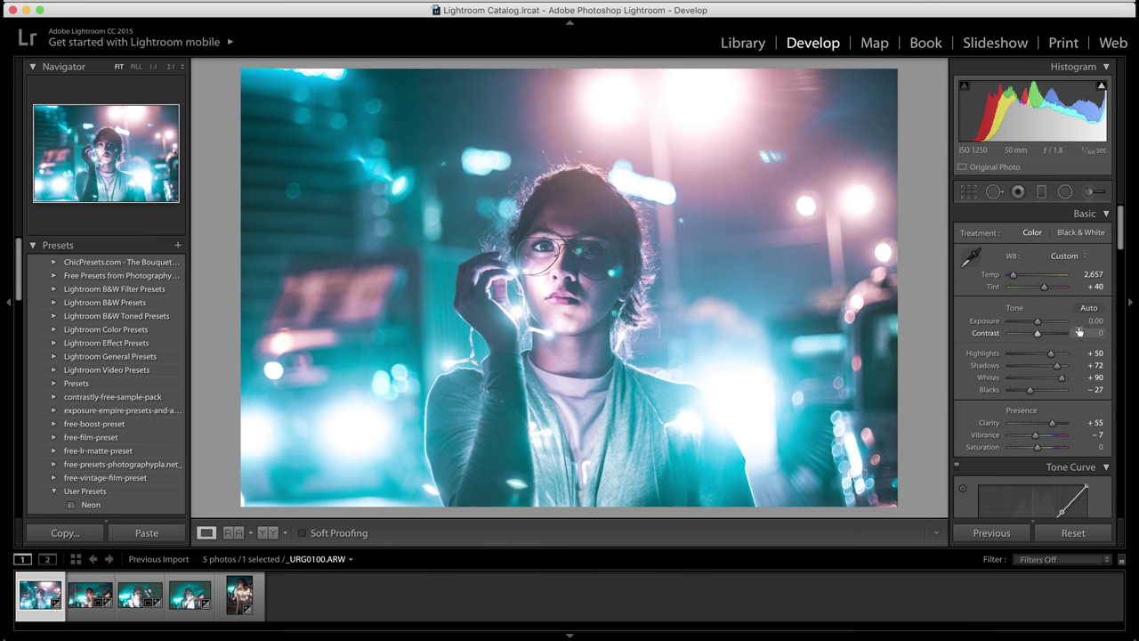
- Set Contrast to +20 in the Basic panel
left_click(1098, 333)
type("20")
key("Return")
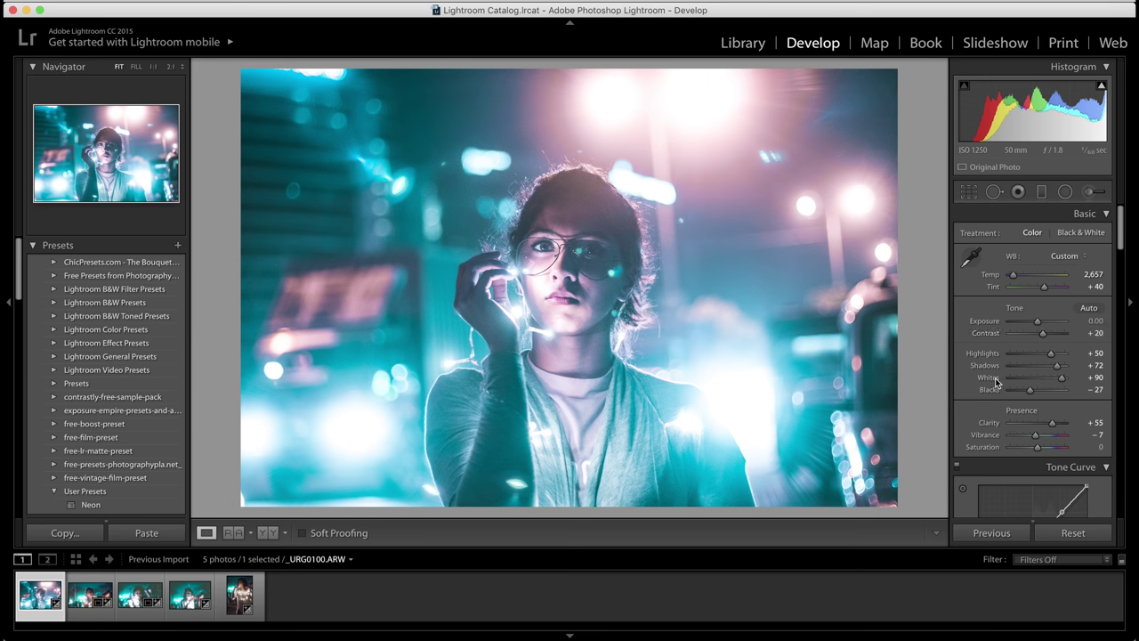
- Lift the tone curve's bottom-left black point slightly for faded shadows
scroll(996, 382, "down", 3)
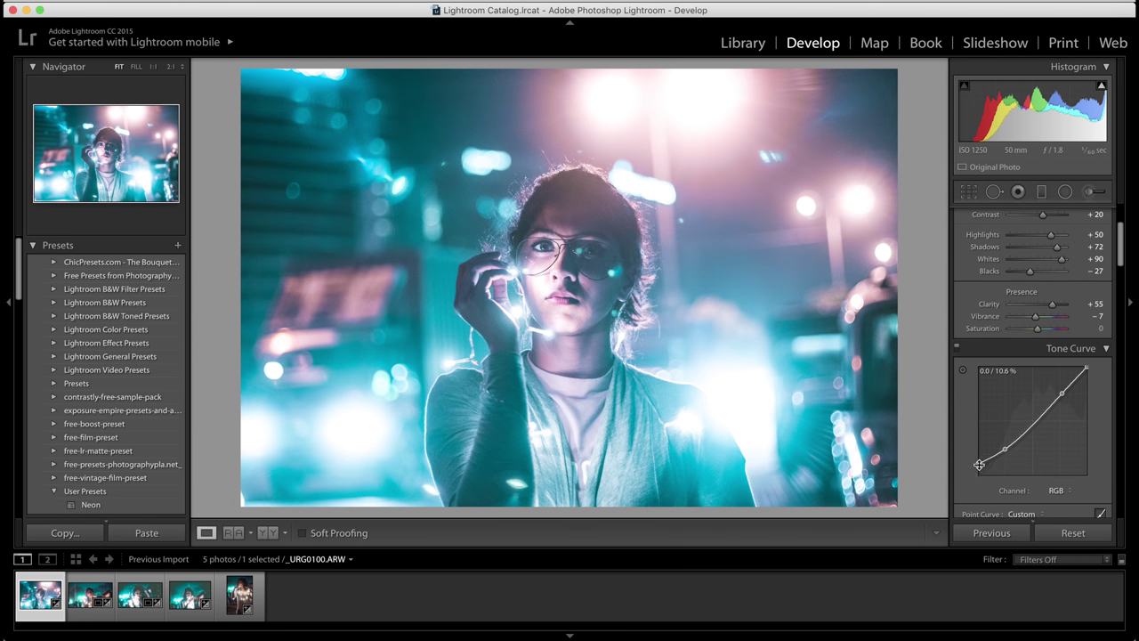
left_click_drag(978, 463, 979, 462)
scroll(978, 462, "down", 5)
scroll(977, 463, "down", 8)
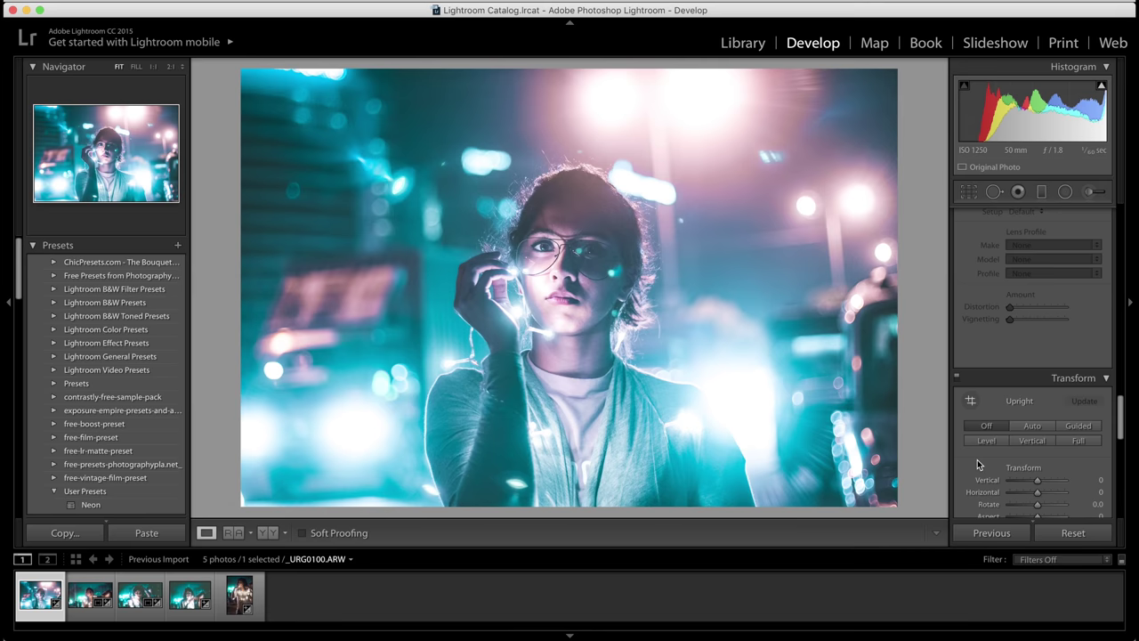
scroll(977, 460, "down", 5)
- Set the post-crop vignette Amount to about -15, then copy the develop settings with Cmd+Shift+C
left_click_drag(1037, 372, 1033, 374)
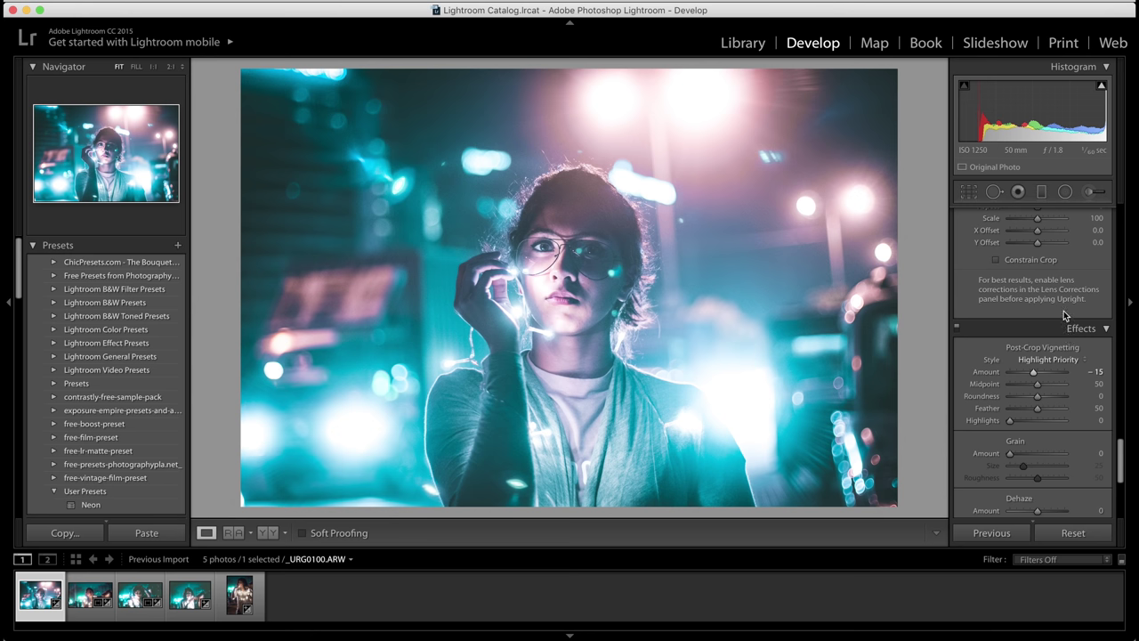
scroll(1063, 316, "up", 15)
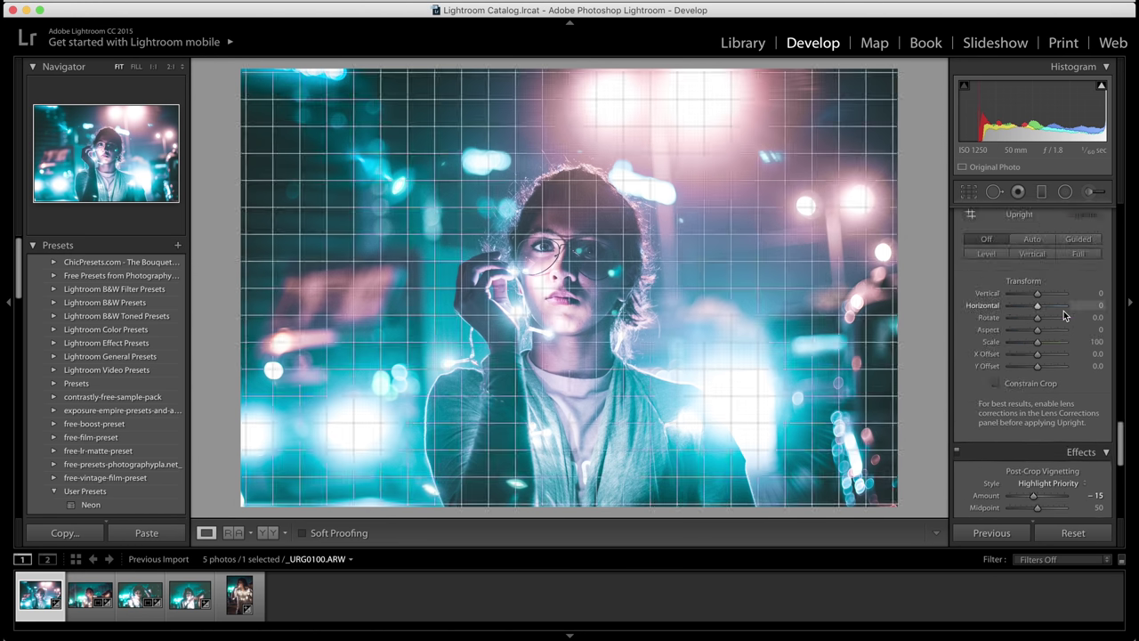
scroll(1059, 318, "down", 1)
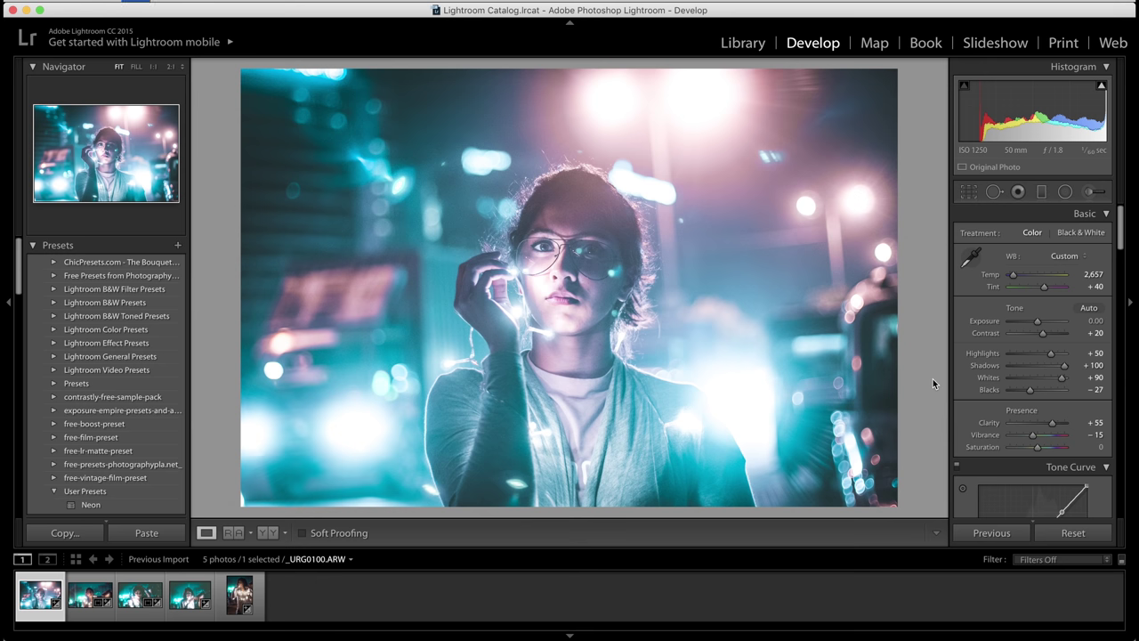
key("super+shift+c")
- Confirm Copy Settings, then step through the batch to the third portrait, _URG0142.ARW
key("Return")
key("Right")
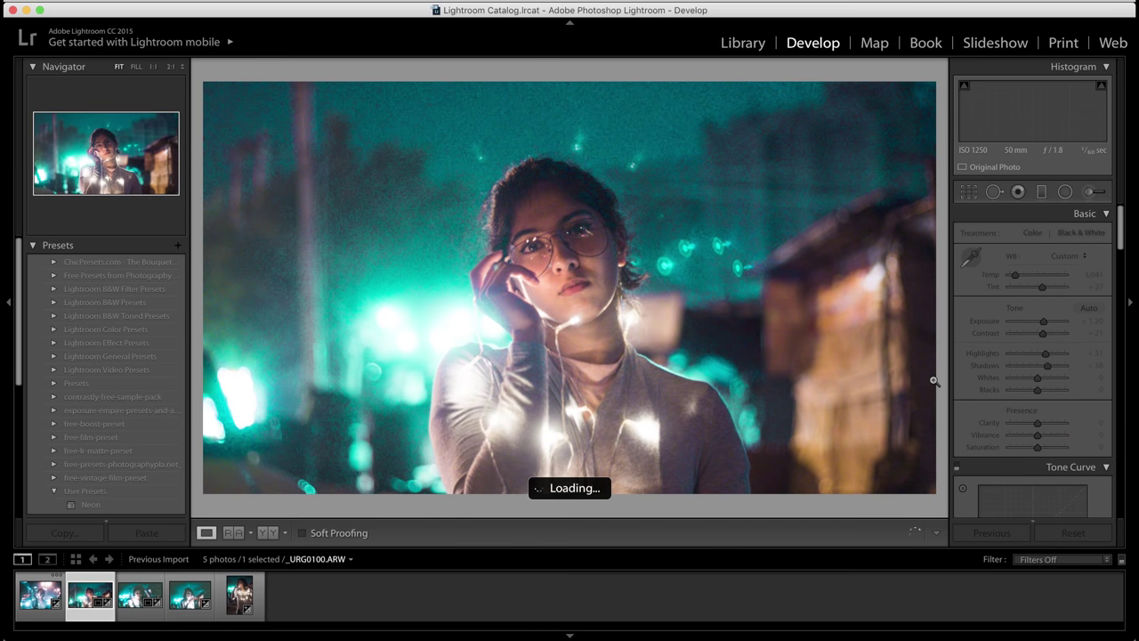
left_click(40, 595)
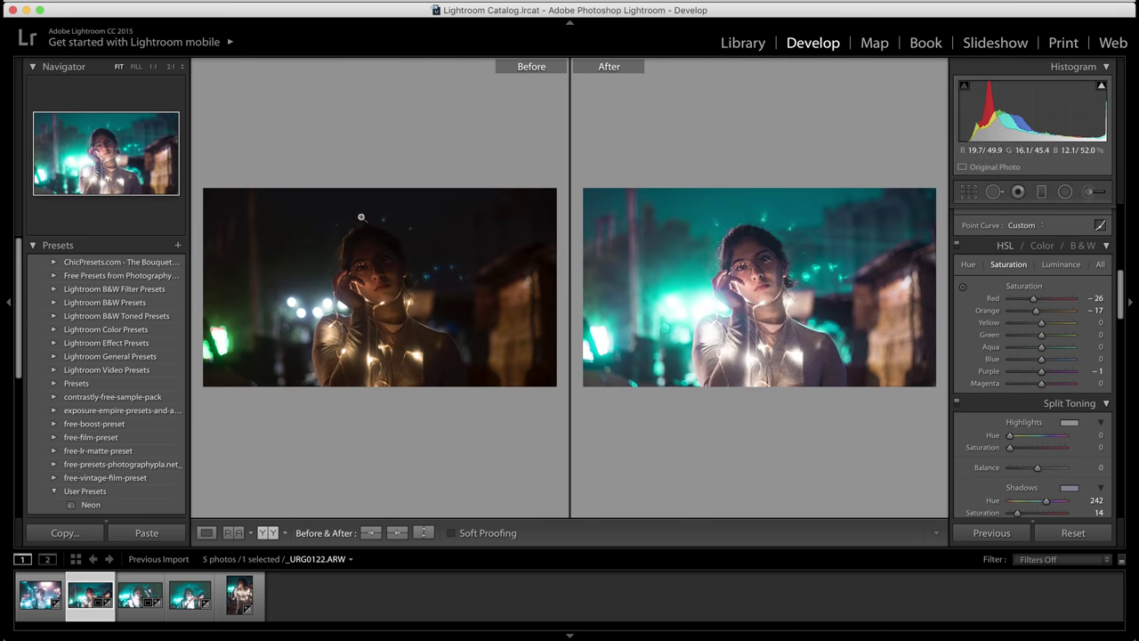
key("Right")
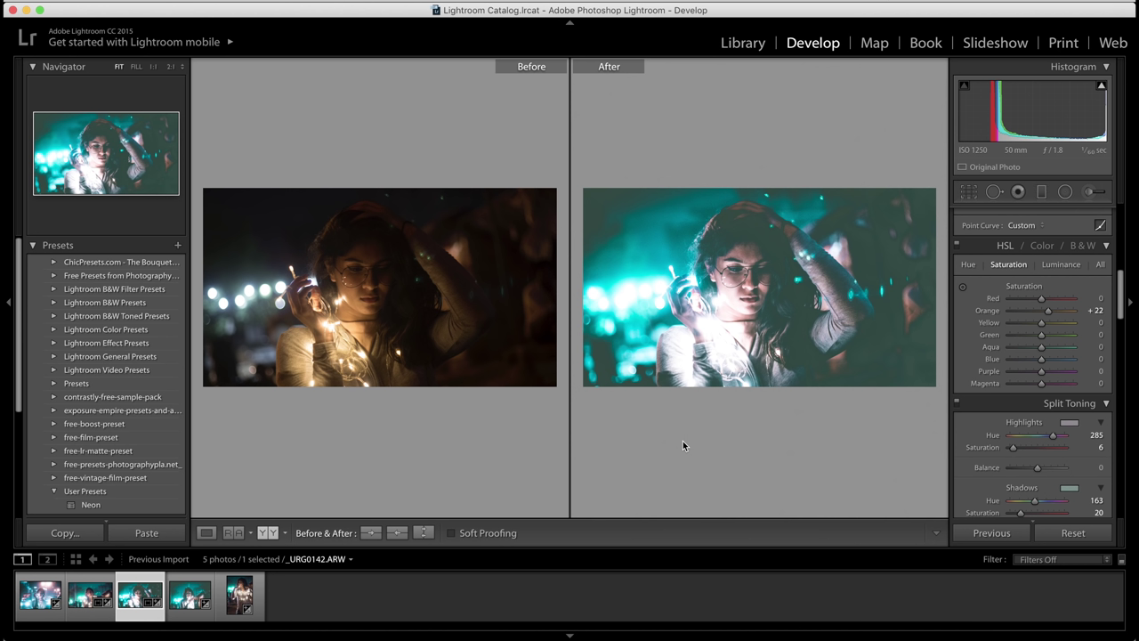